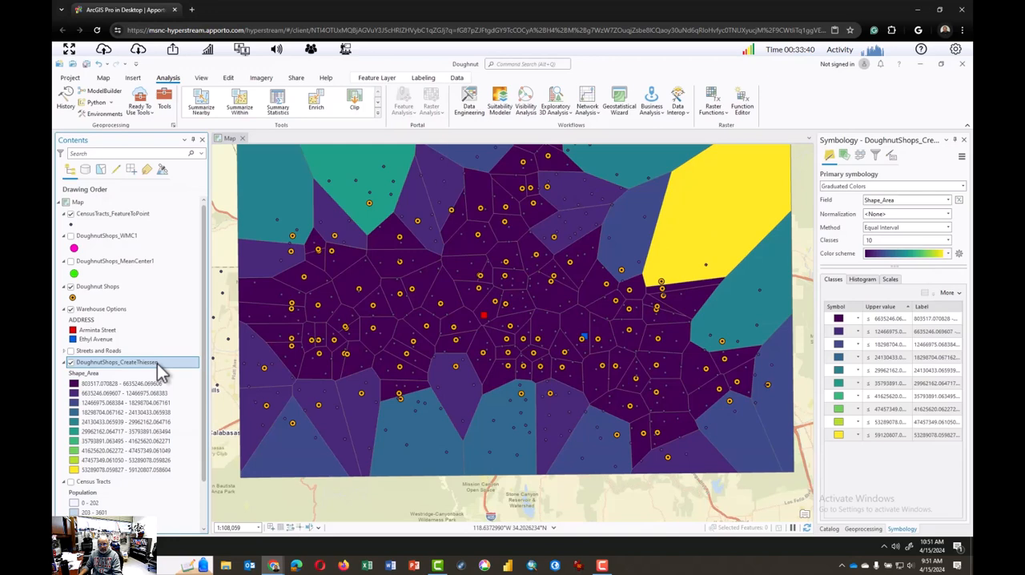
Set up a feature export of the DoughnutShops_CreateThiessen layer with the output feature class named TRADE_AREAS in doughnut.gdb
{"action": "right_click", "coordinate": [157, 363]}
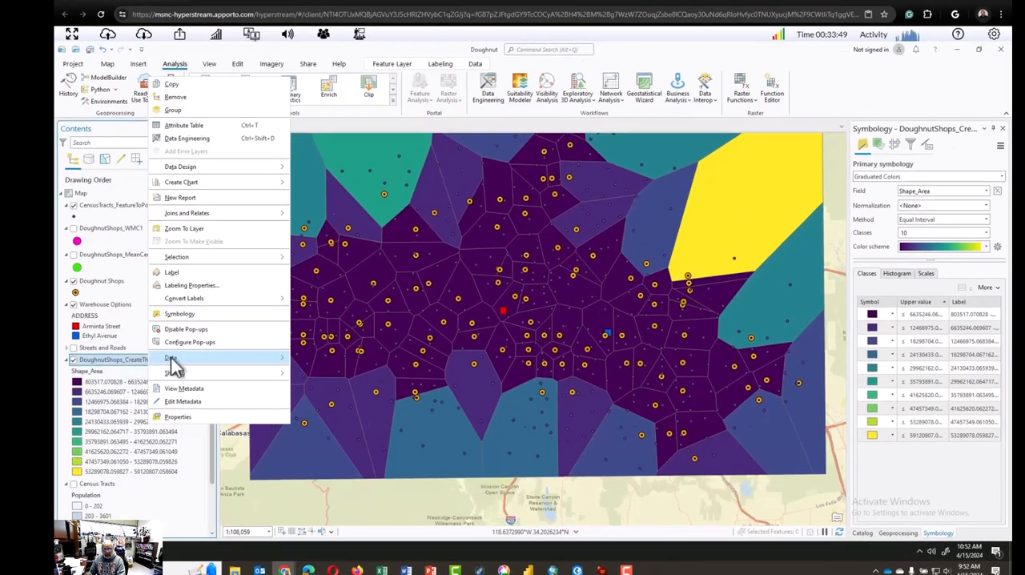
{"action": "mouse_move", "coordinate": [165, 361]}
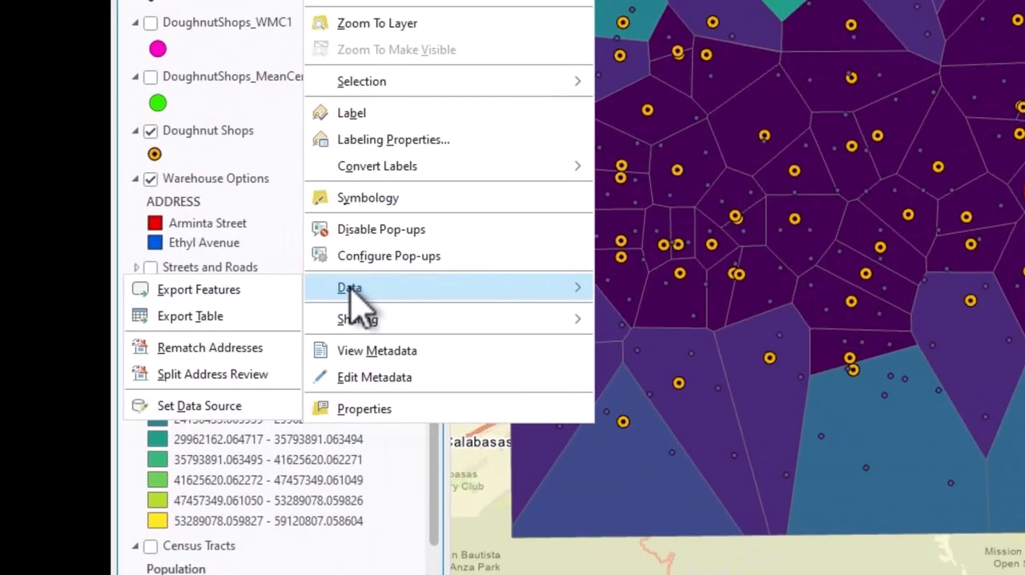
{"action": "left_click", "coordinate": [214, 295]}
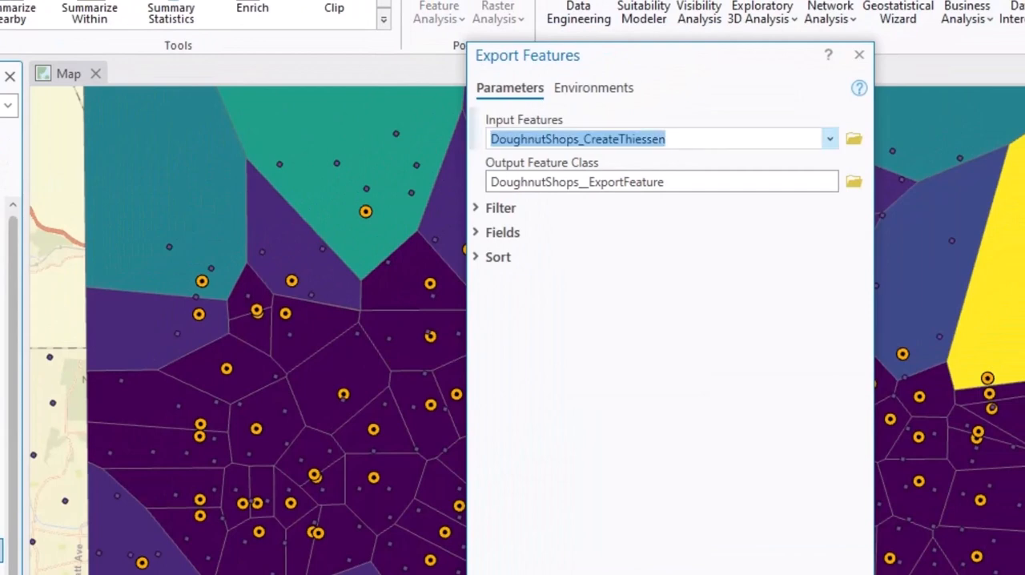
{"action": "left_click", "coordinate": [677, 182]}
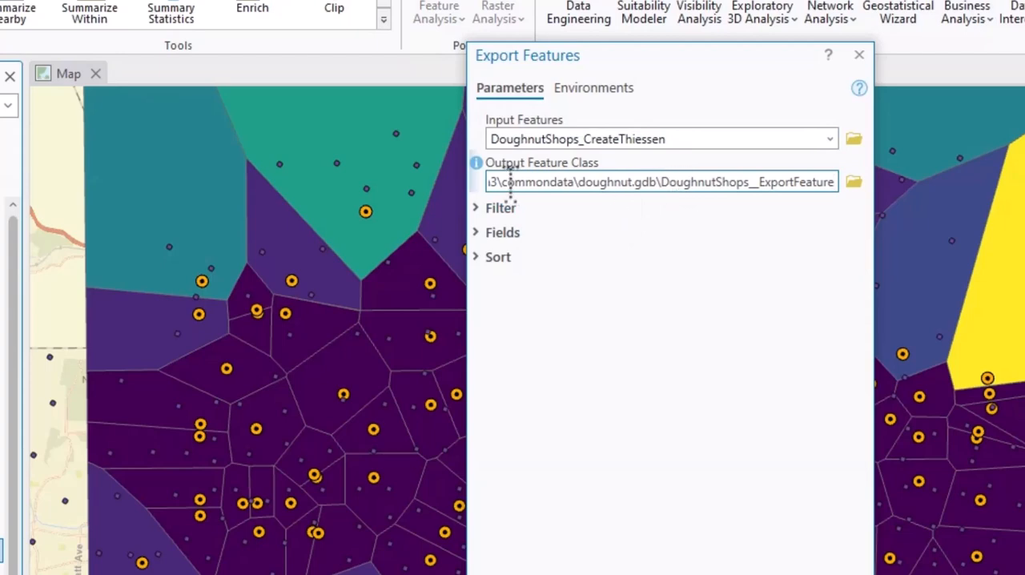
{"action": "left_click", "coordinate": [668, 182]}
{"action": "left_click_drag", "start_coordinate": [667, 182], "coordinate": [837, 188]}
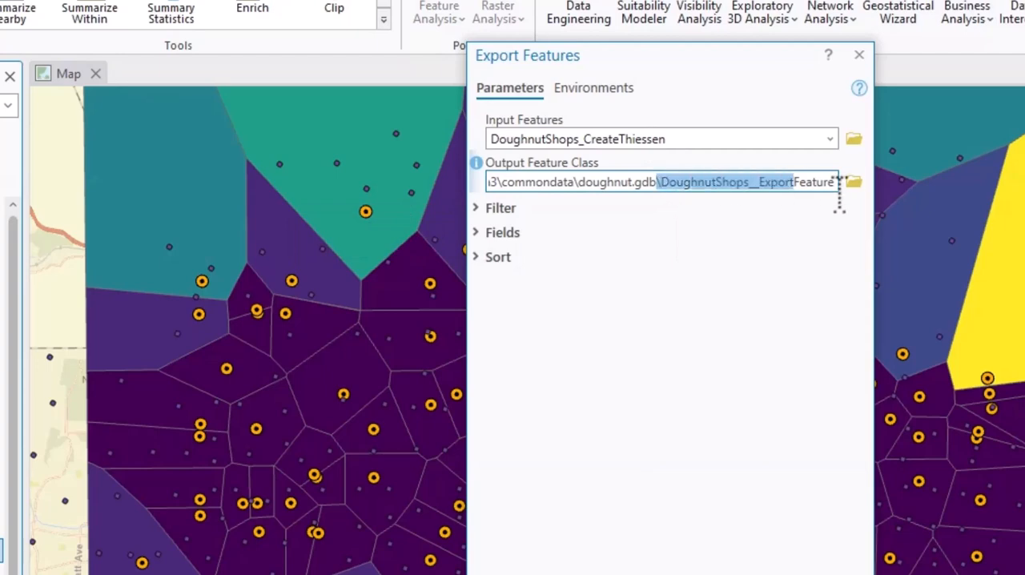
{"action": "left_click", "coordinate": [821, 183]}
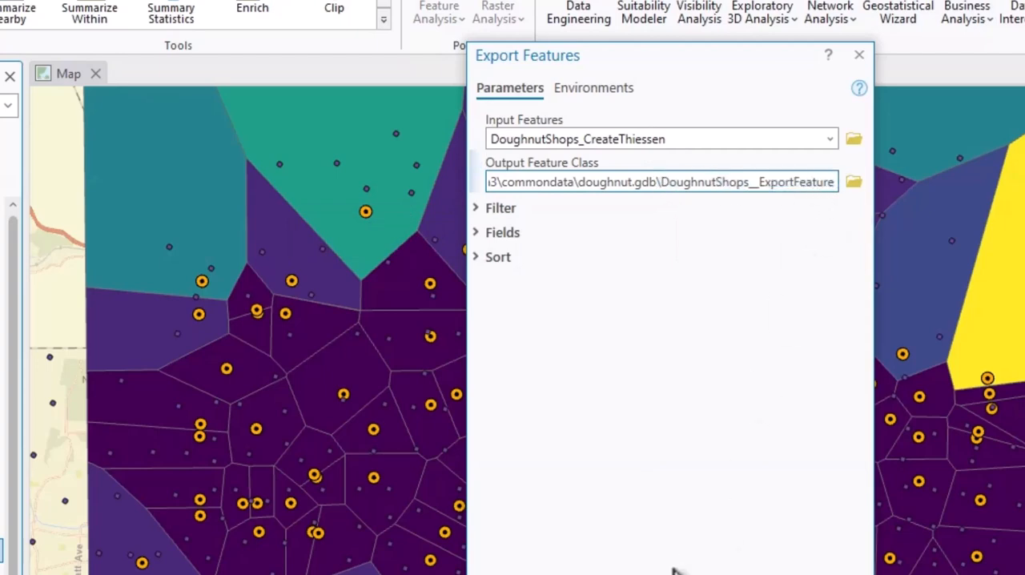
{"action": "key", "text": "Left"}
{"action": "key", "text": "Left"}
{"action": "key", "text": "Left"}
{"action": "key", "text": "Left"}
{"action": "key", "text": "Left"}
{"action": "key", "text": "Left"}
{"action": "key", "text": "Left"}
{"action": "key", "text": "Left"}
{"action": "key", "text": "Left"}
{"action": "key", "text": "Left"}
{"action": "key", "text": "ctrl+shift+Right"}
{"action": "key", "text": "ctrl+shift+Right"}
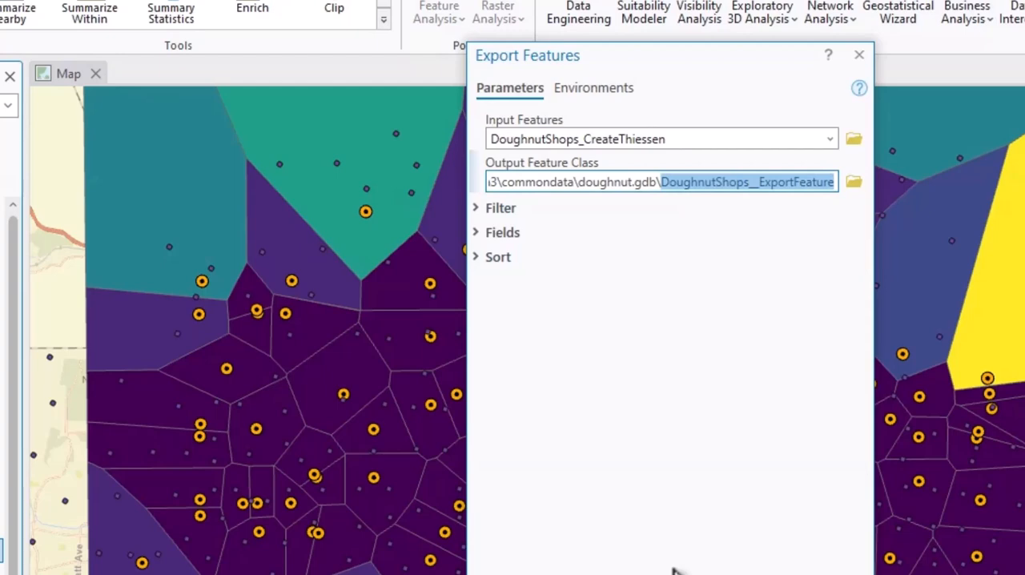
{"action": "type", "text": "TRADE_"}
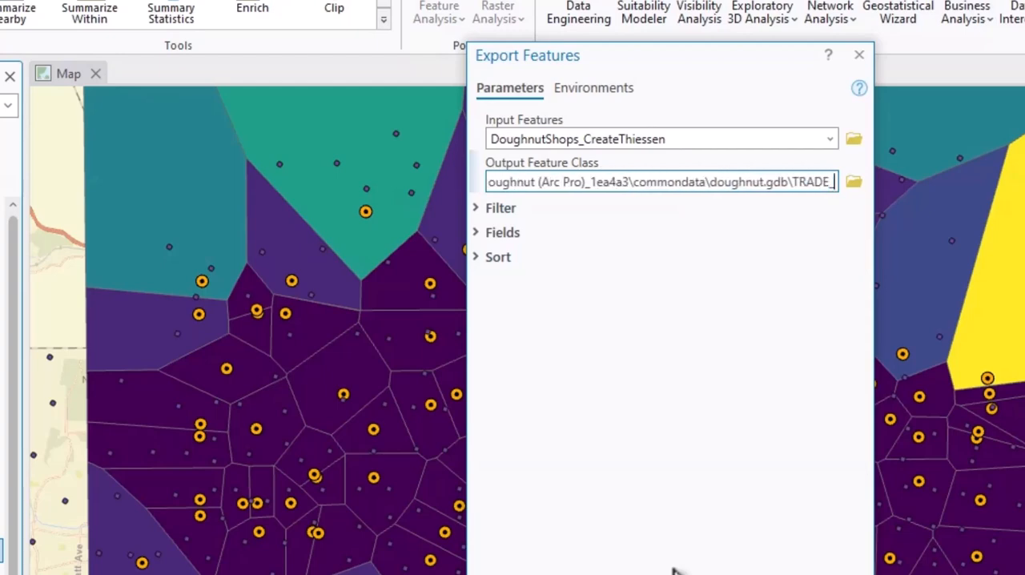
{"action": "type", "text": "AREAS"}
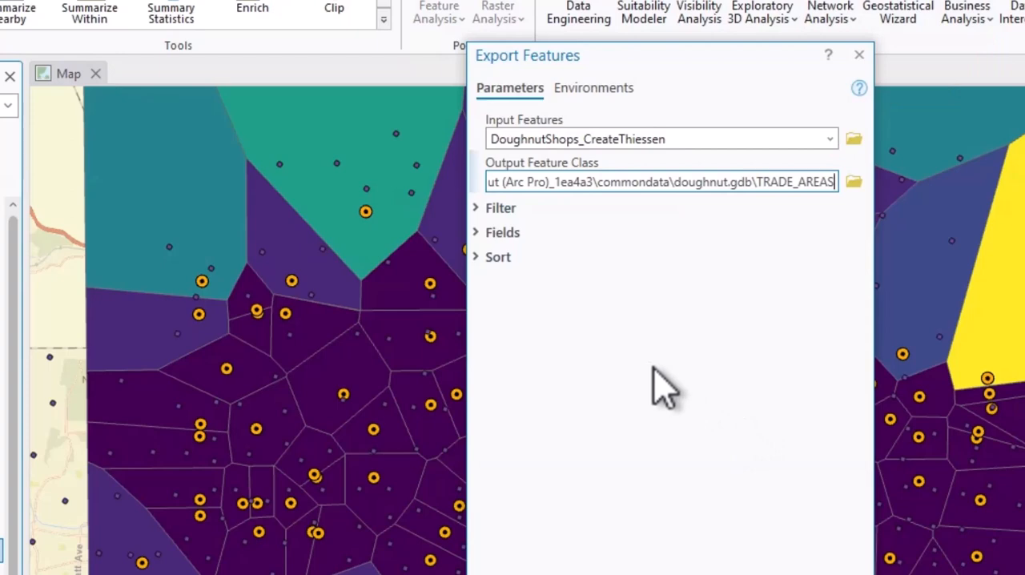
Expand the export's field map and run the export of the Thiessen polygons
{"action": "left_click", "coordinate": [479, 233]}
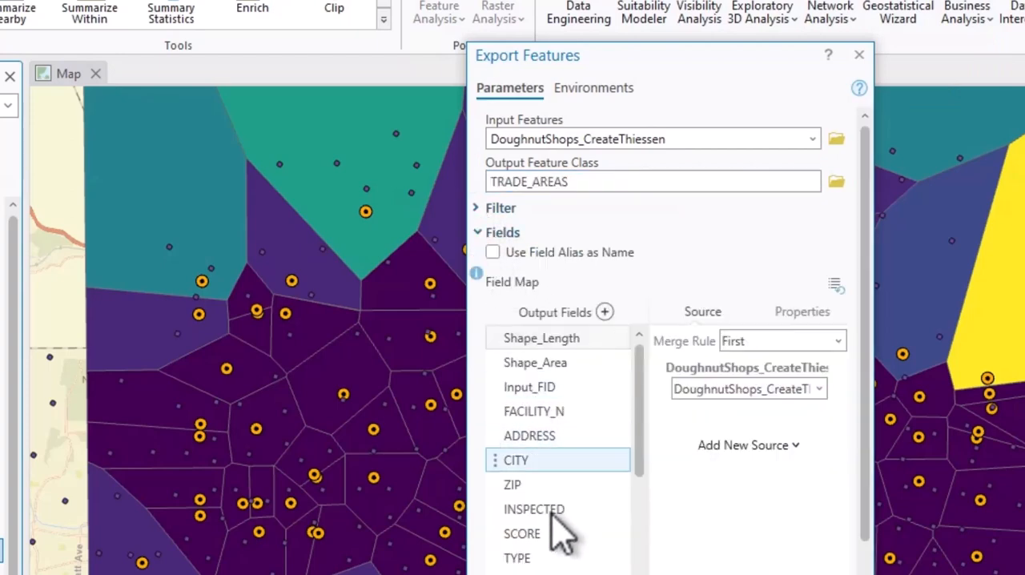
{"action": "left_click", "coordinate": [597, 510]}
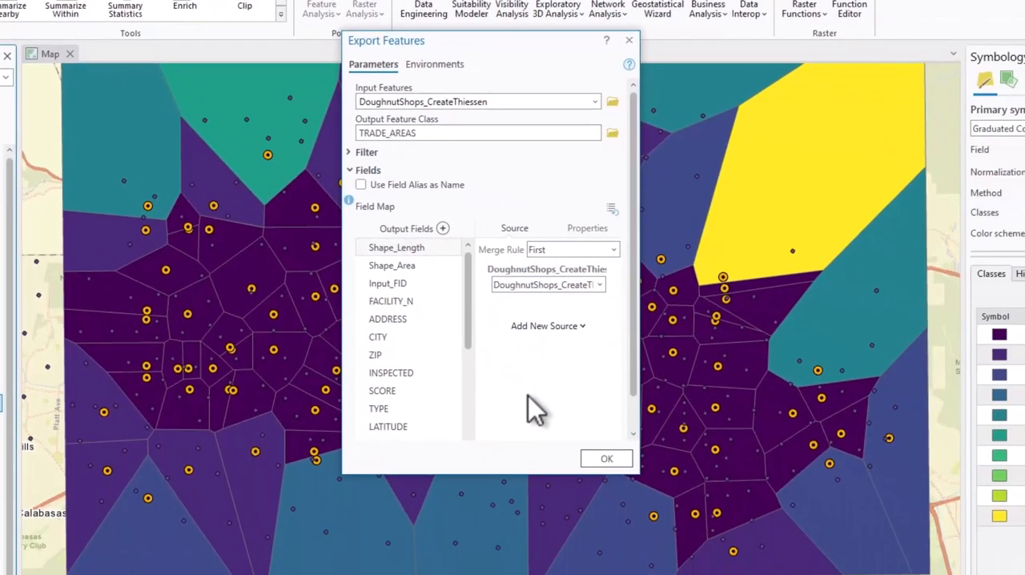
{"action": "left_click", "coordinate": [608, 460]}
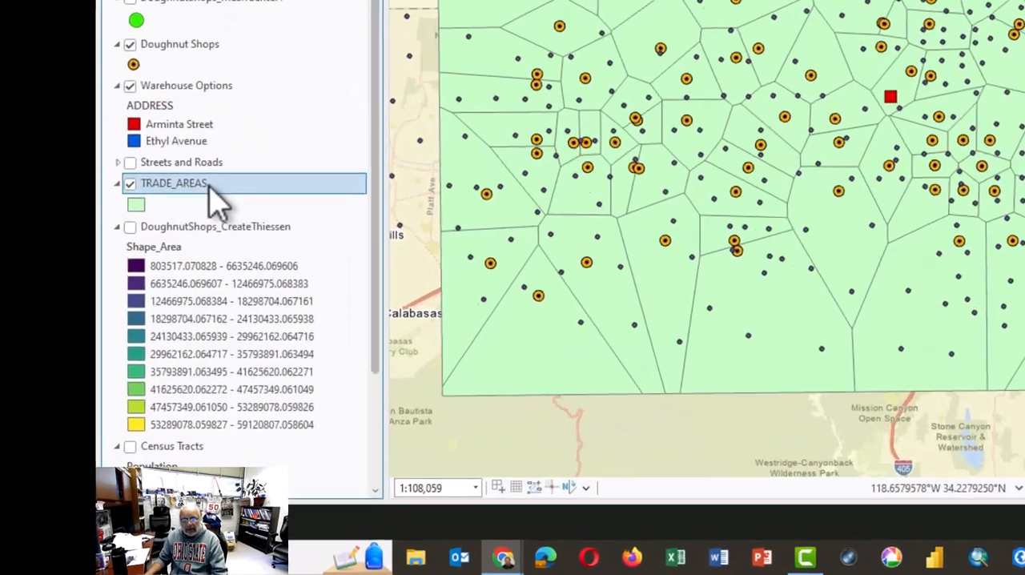
Open the attribute table of the TRADE_AREAS layer at its Purchasing Power field
{"action": "right_click", "coordinate": [210, 188]}
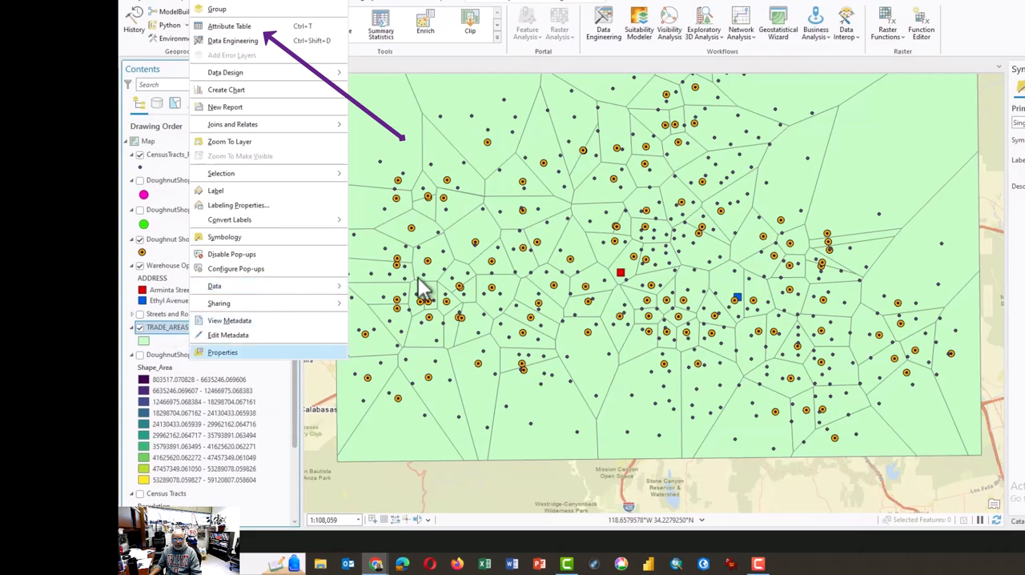
{"action": "left_click", "coordinate": [240, 26]}
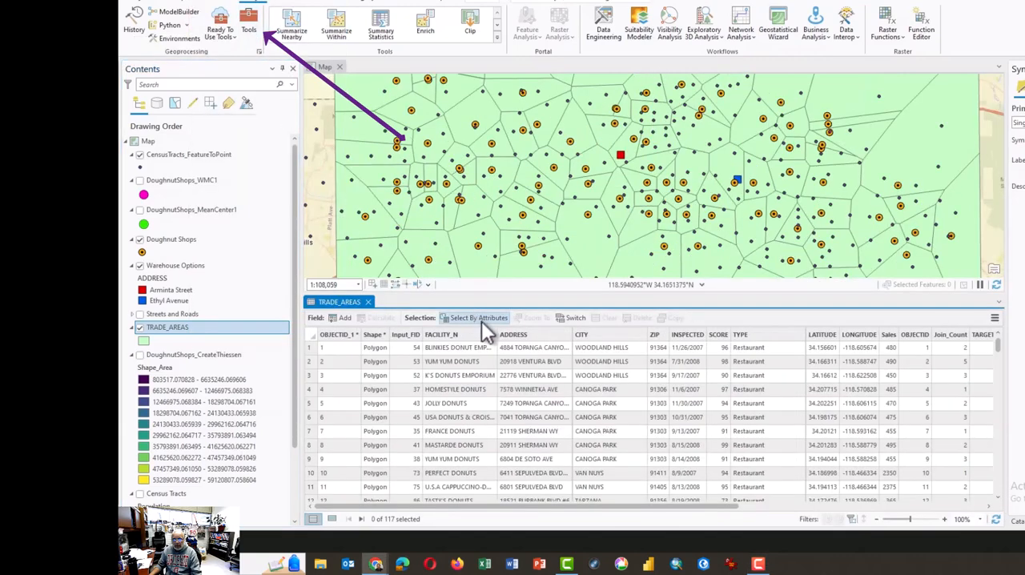
{"action": "left_click_drag", "start_coordinate": [638, 507], "coordinate": [914, 503]}
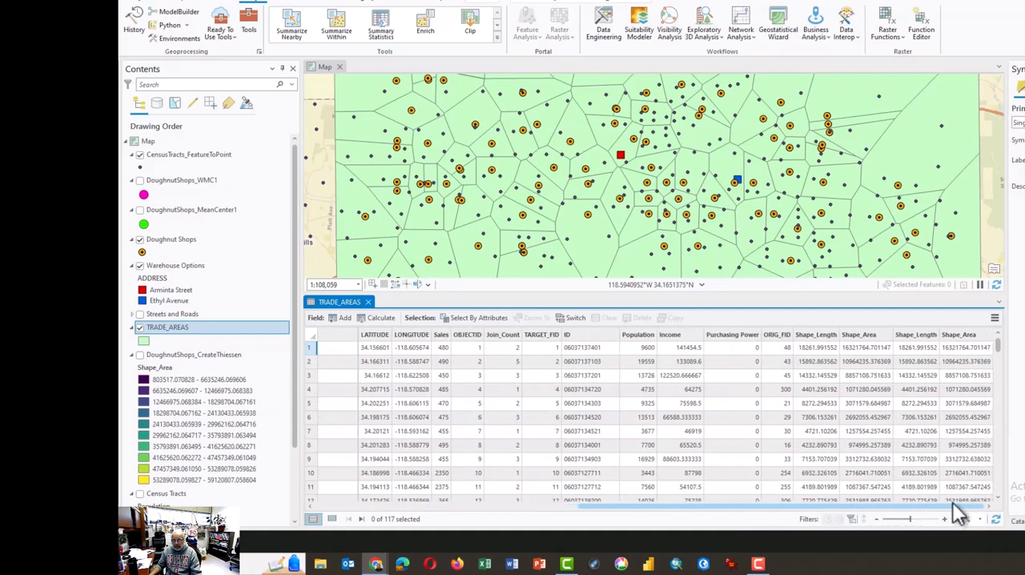
Start Calculate Field on the Purchasing Power field and set the expression type to Arcade
{"action": "left_click", "coordinate": [742, 336]}
{"action": "right_click", "coordinate": [742, 337]}
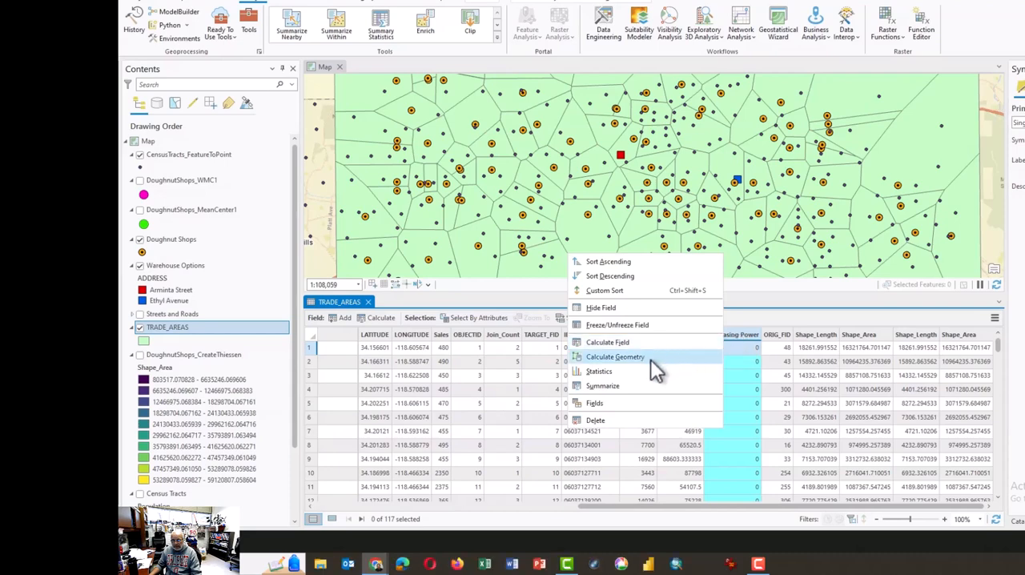
{"action": "left_click", "coordinate": [604, 343]}
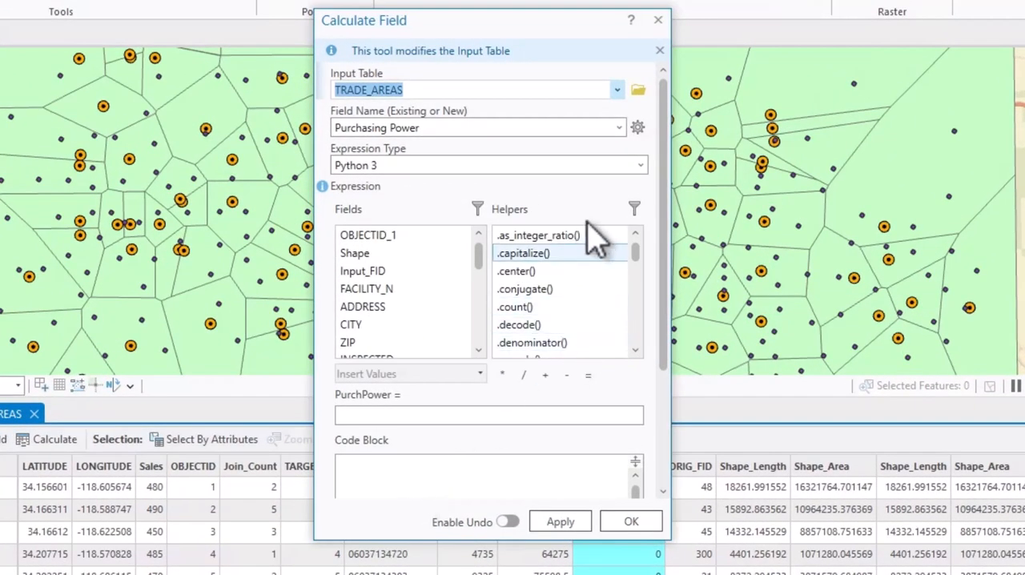
{"action": "left_click", "coordinate": [640, 166]}
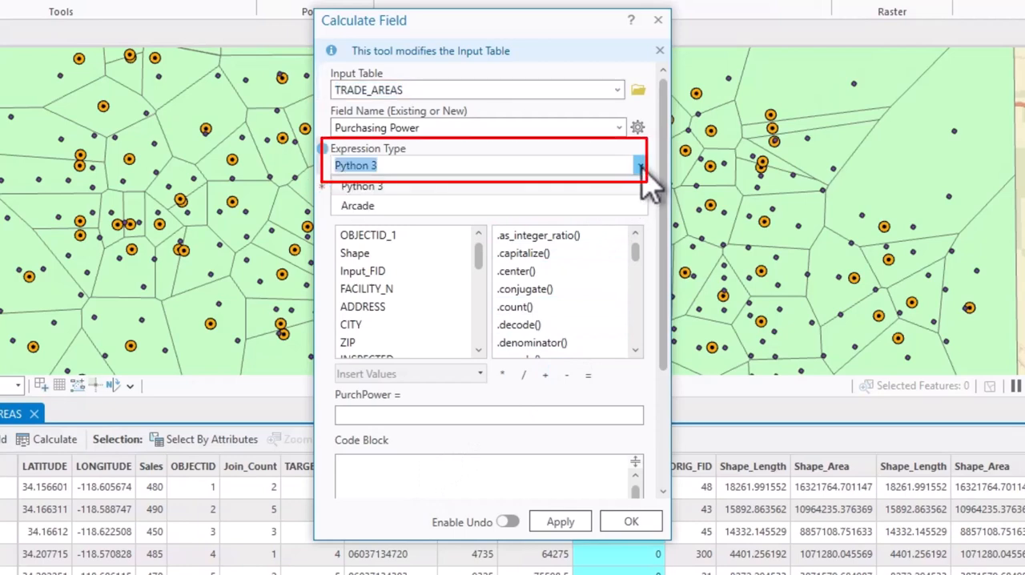
{"action": "left_click", "coordinate": [393, 209]}
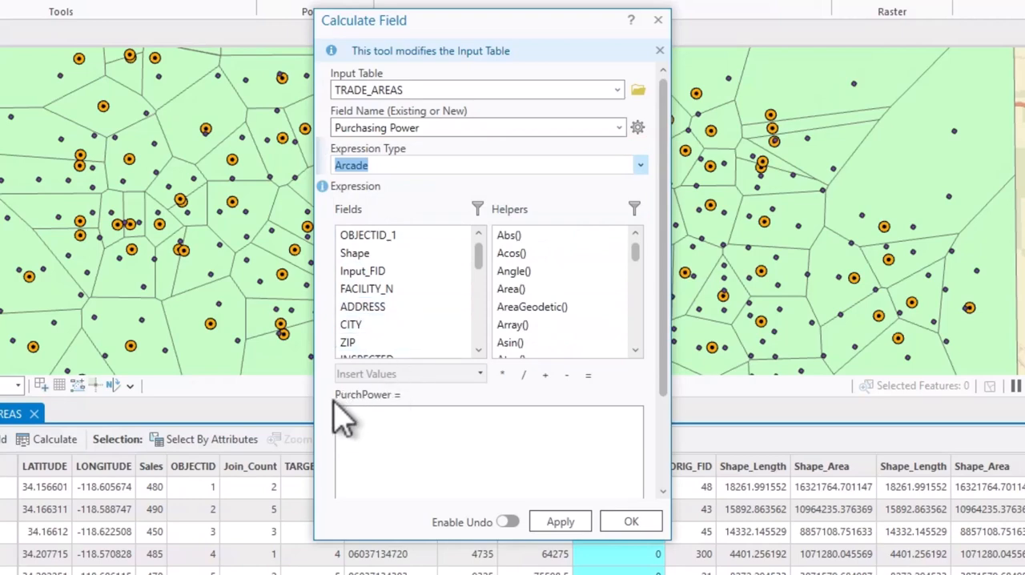
Begin the PurchPower expression with an opening parenthesis and Population multiplied by Income: ($feature.Population * $feature.Income
{"action": "left_click", "coordinate": [353, 420]}
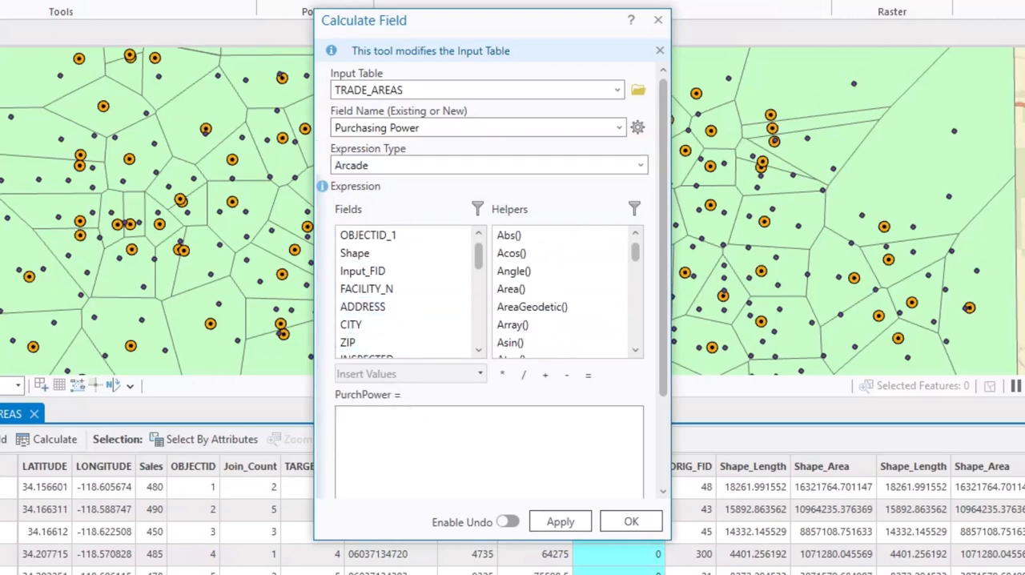
{"action": "type", "text": "("}
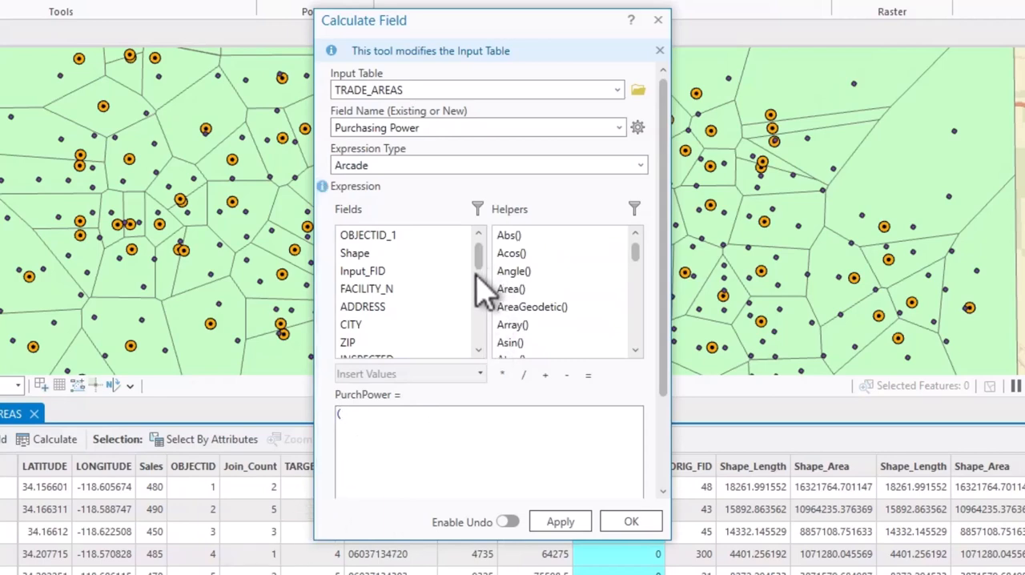
{"action": "scroll", "coordinate": [479, 281], "scroll_direction": "down", "scroll_amount": 1}
{"action": "left_click_drag", "start_coordinate": [477, 283], "coordinate": [476, 309]}
{"action": "left_click", "coordinate": [375, 310]}
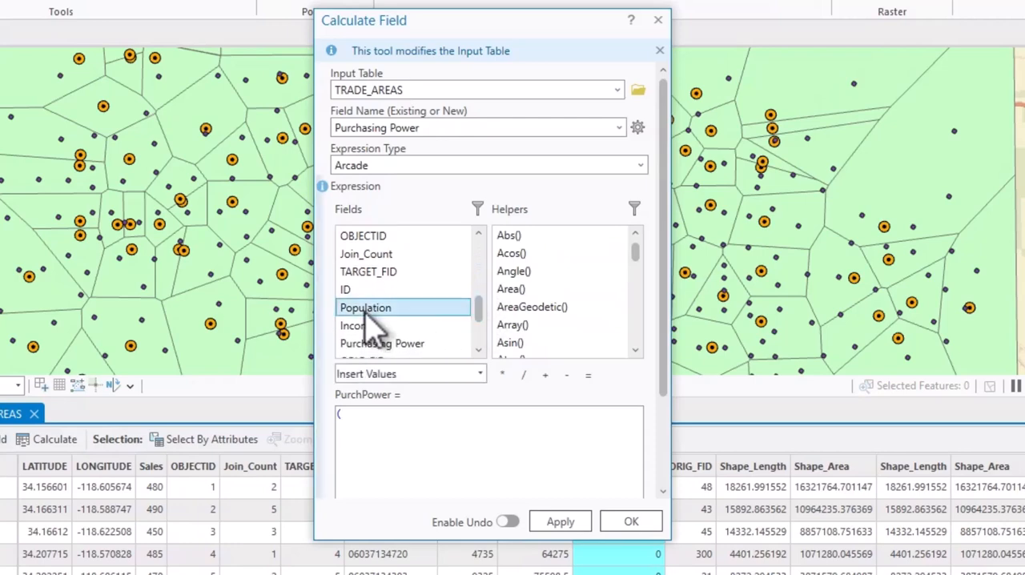
{"action": "double_click", "coordinate": [370, 314]}
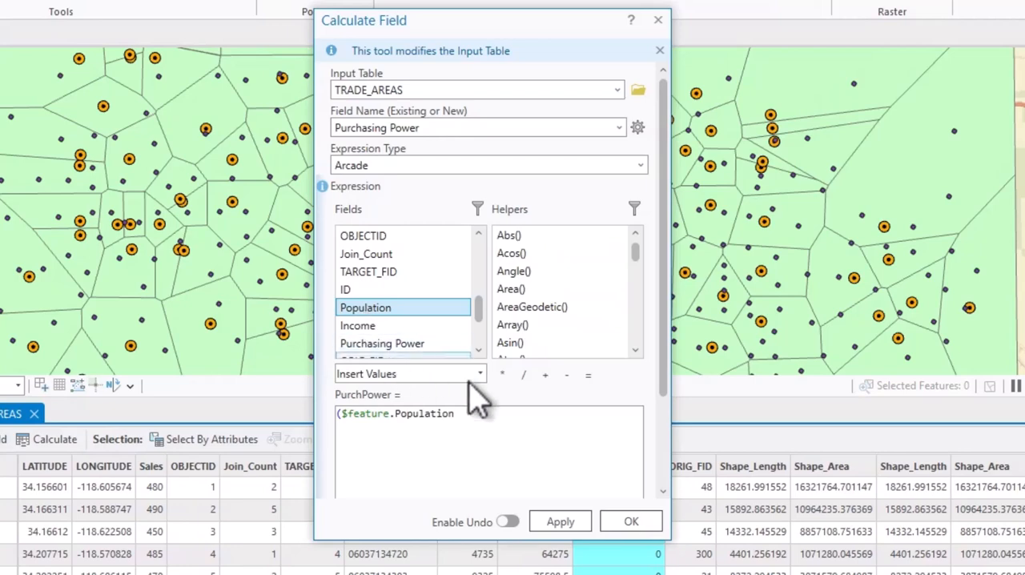
{"action": "left_click", "coordinate": [504, 376]}
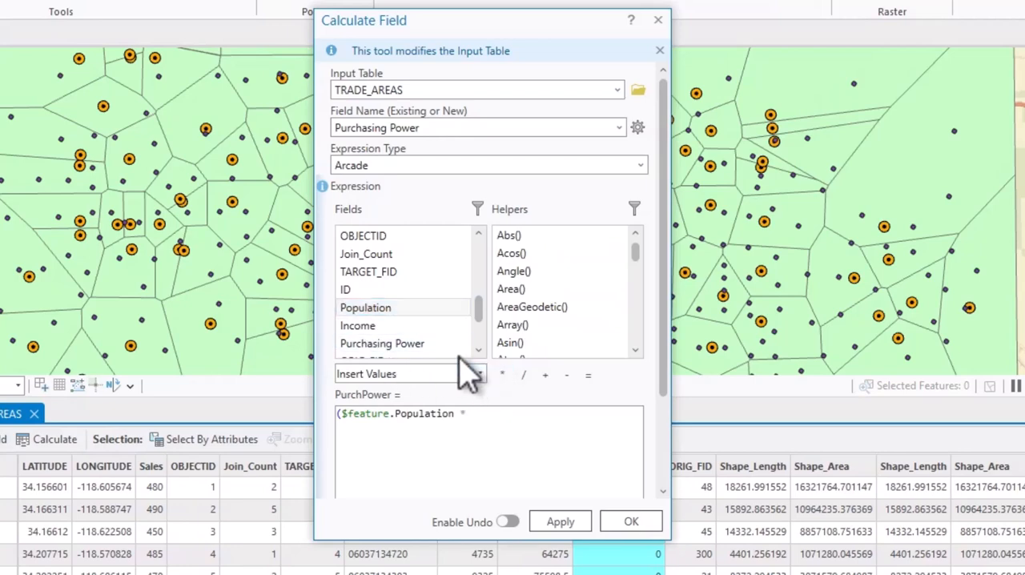
{"action": "double_click", "coordinate": [373, 328]}
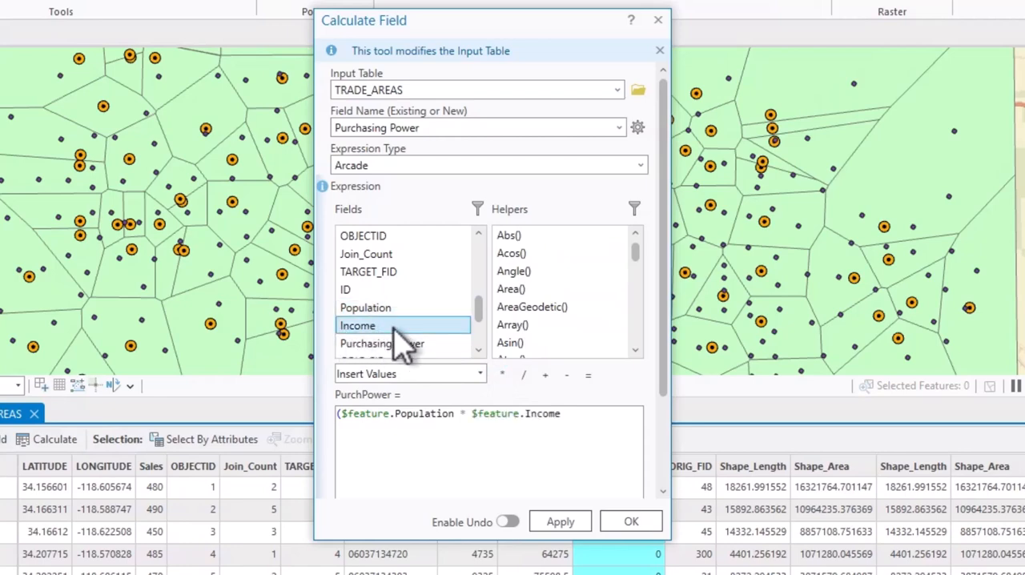
Close the parenthesis, divide the expression by 1000000 and run the field calculation
{"action": "left_click", "coordinate": [565, 415]}
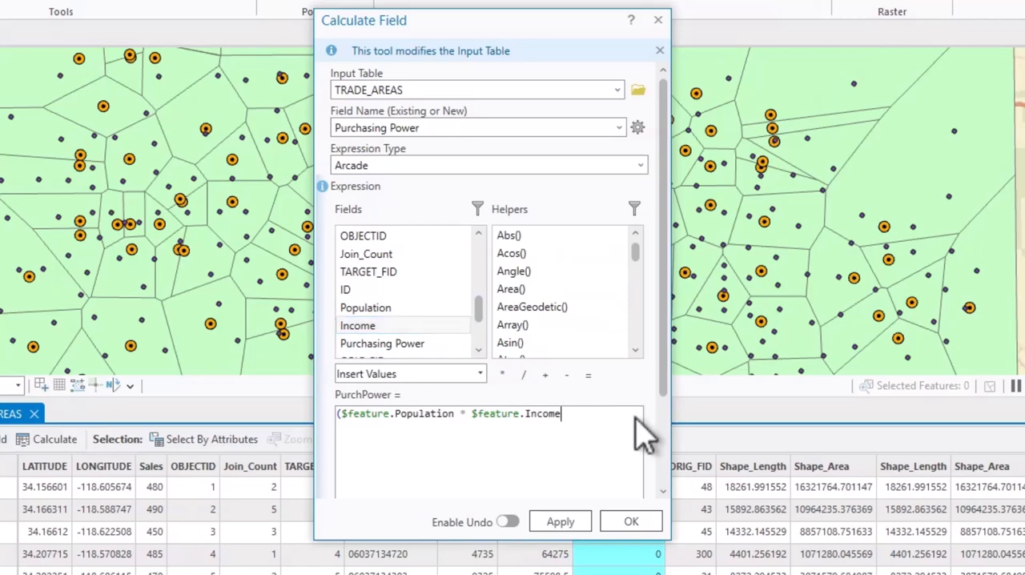
{"action": "type", "text": ") /"}
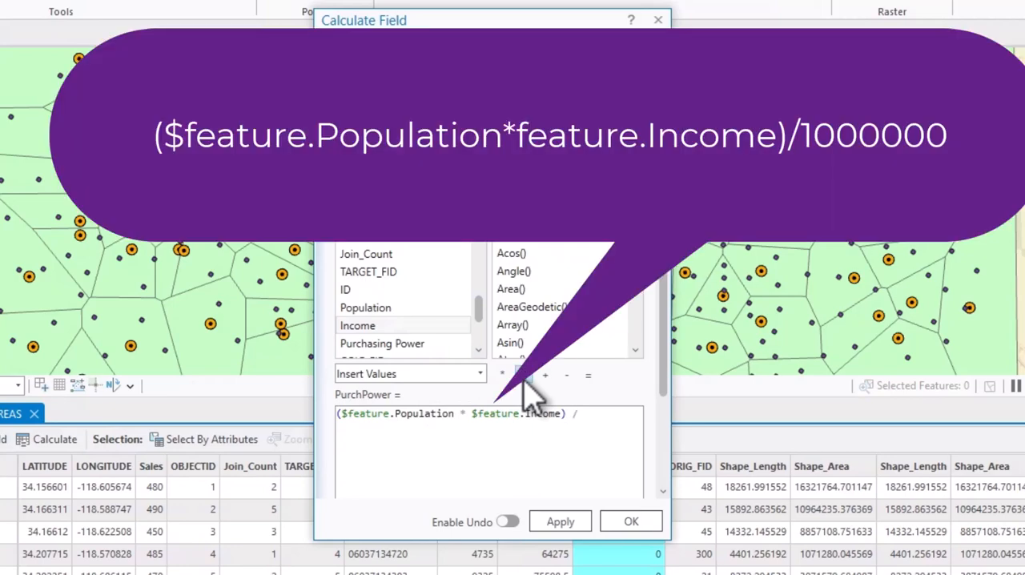
{"action": "left_click", "coordinate": [593, 416]}
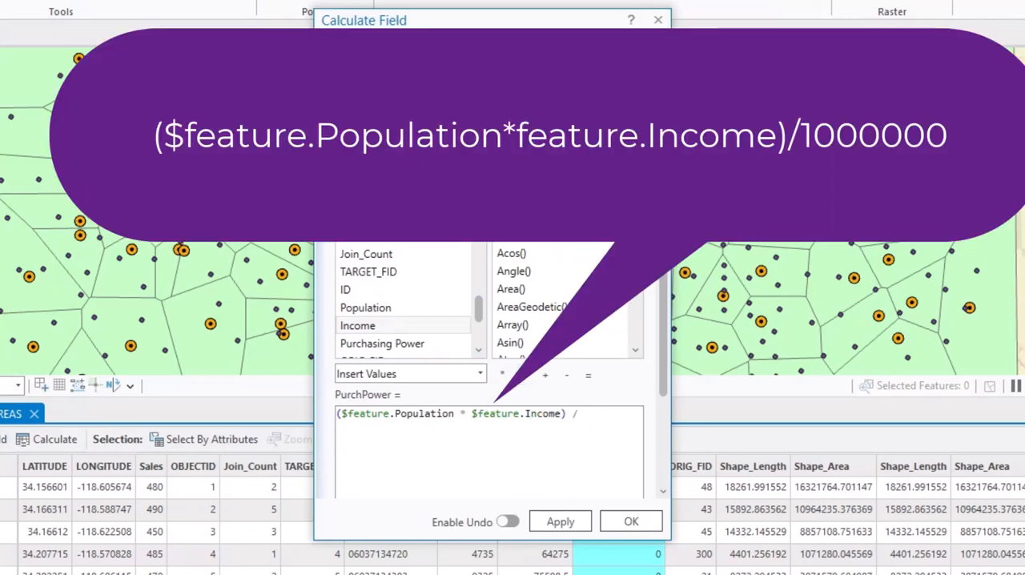
{"action": "type", "text": "1"}
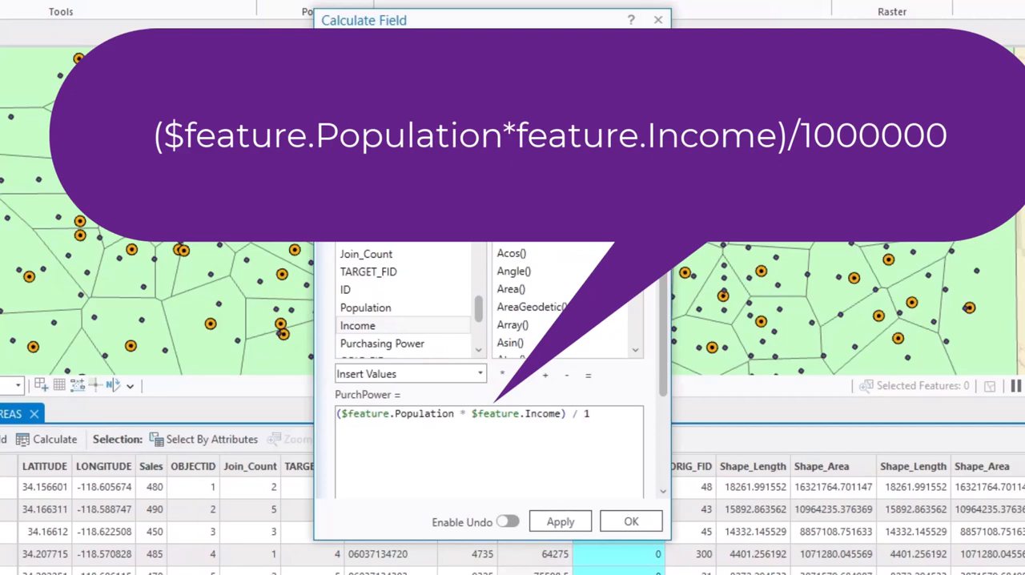
{"action": "type", "text": "000000"}
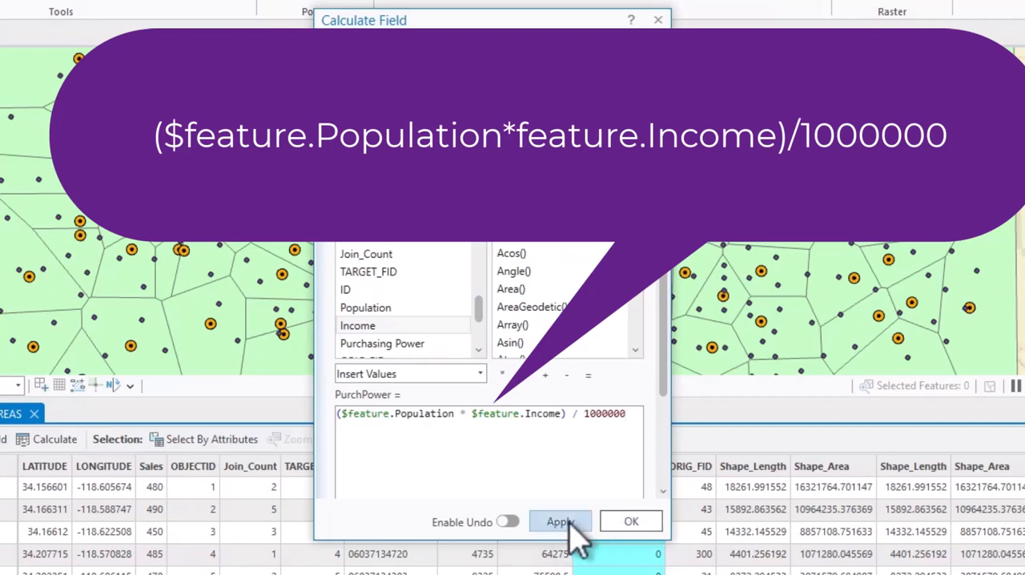
{"action": "left_click", "coordinate": [646, 523]}
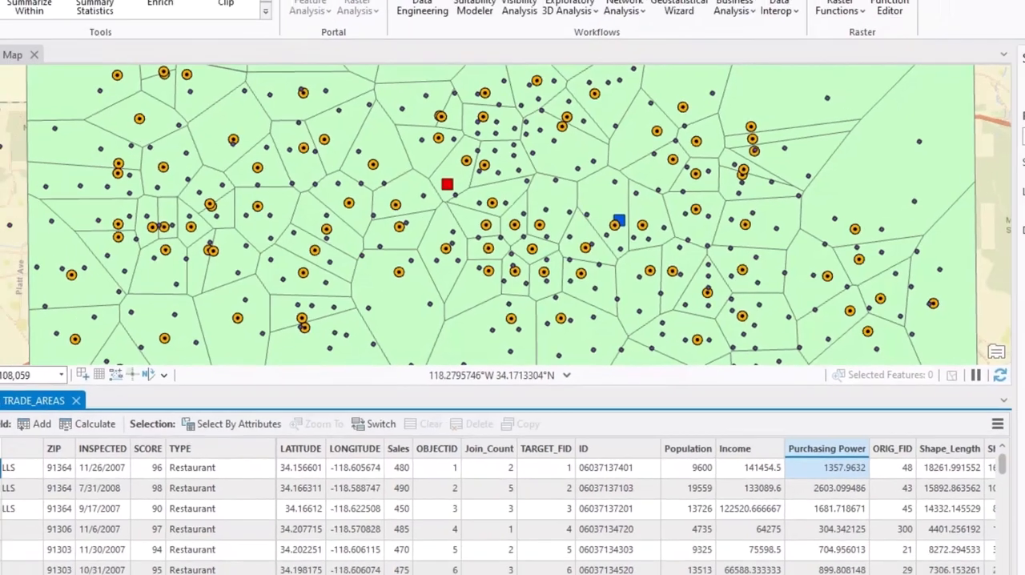
Symbolize the TRADE_AREAS layer with graduated colors based on the Purchasing Power field
{"action": "left_click", "coordinate": [993, 184]}
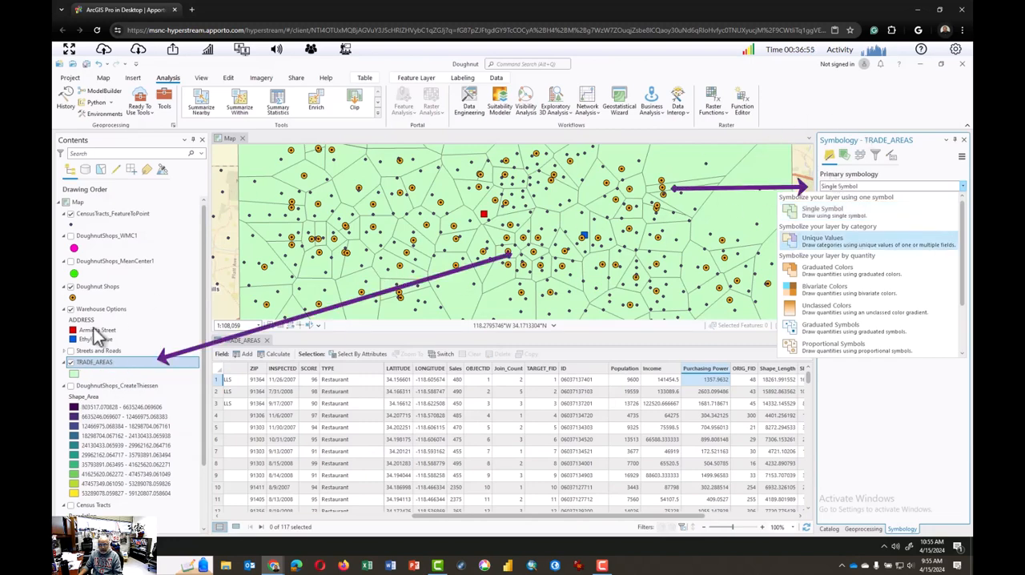
{"action": "right_click", "coordinate": [90, 363]}
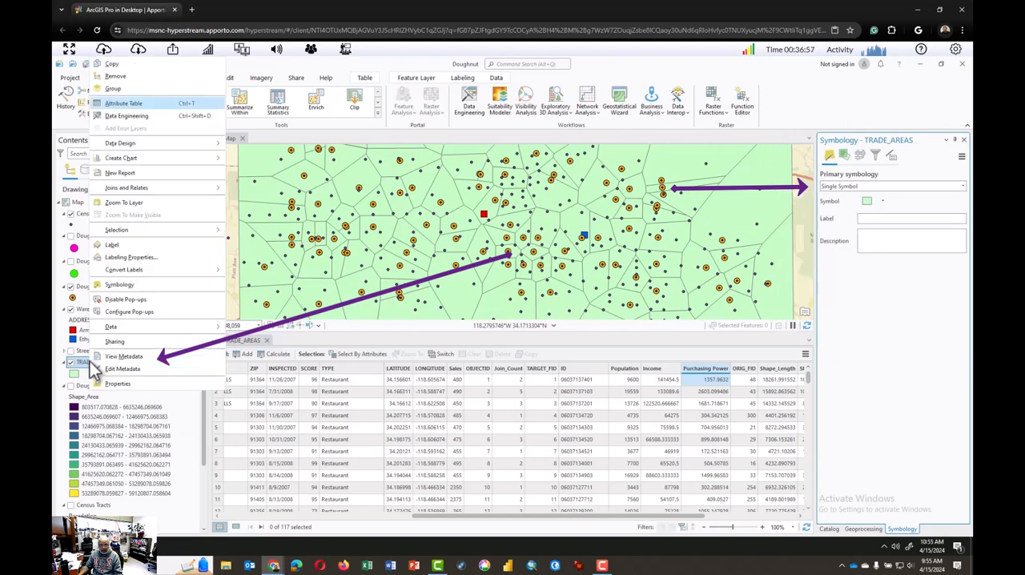
{"action": "left_click", "coordinate": [120, 287]}
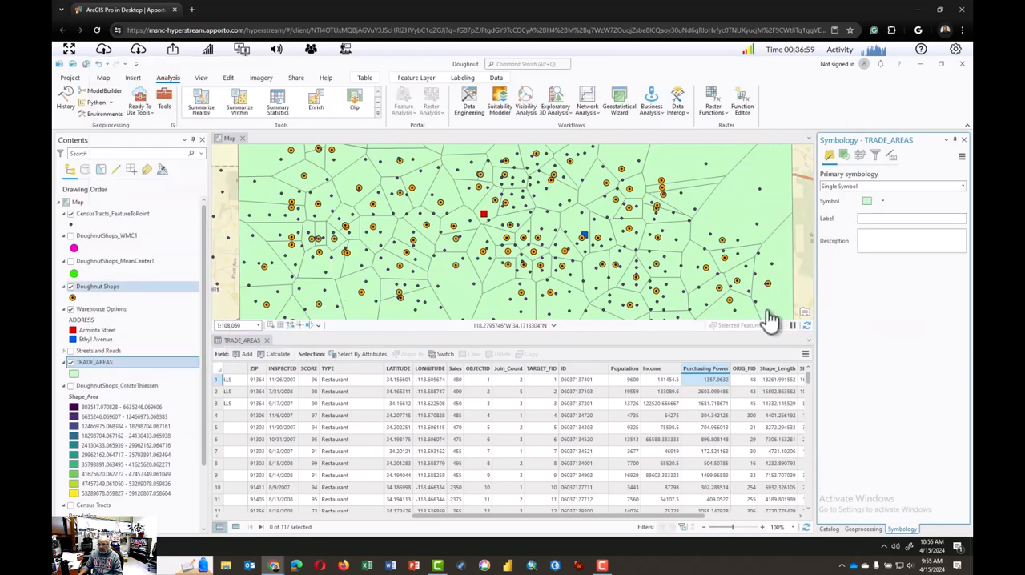
{"action": "left_click", "coordinate": [964, 187]}
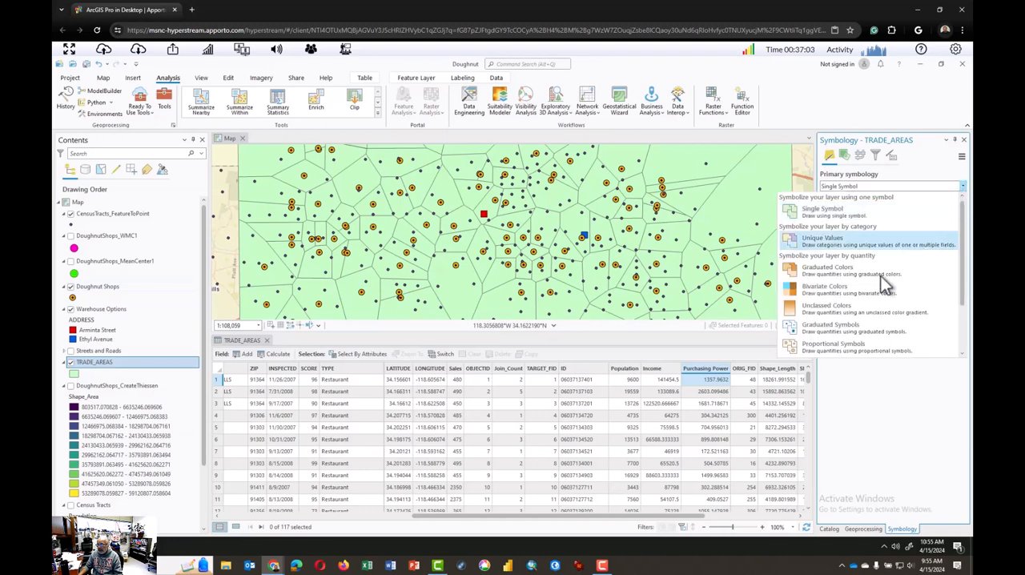
{"action": "left_click", "coordinate": [820, 266]}
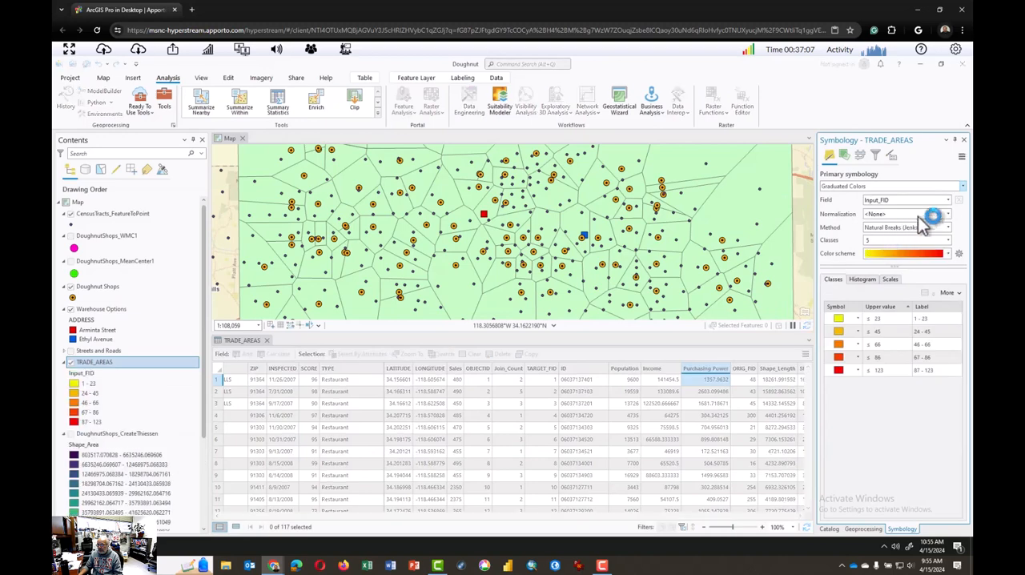
{"action": "left_click", "coordinate": [949, 201]}
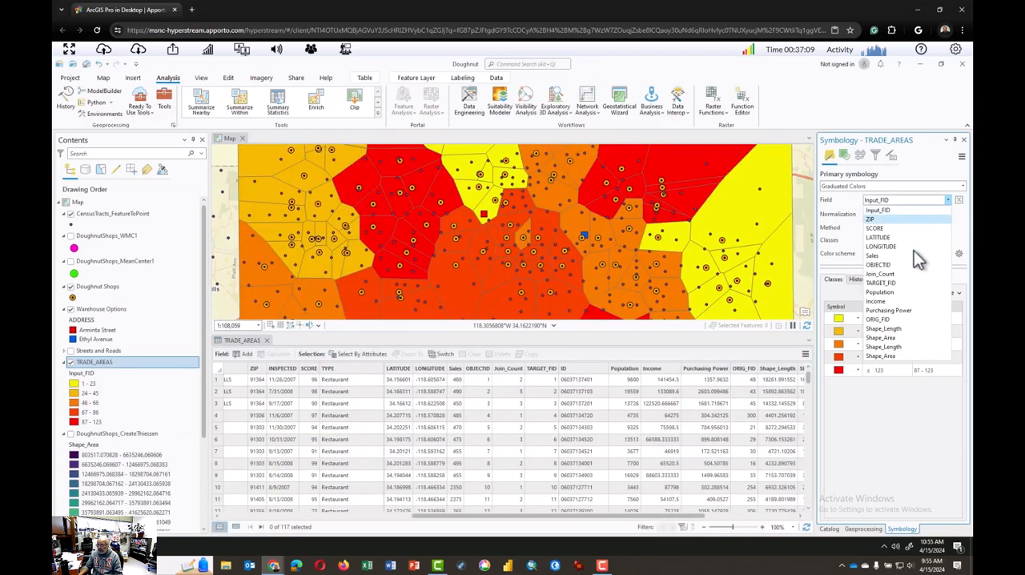
{"action": "left_click", "coordinate": [905, 310]}
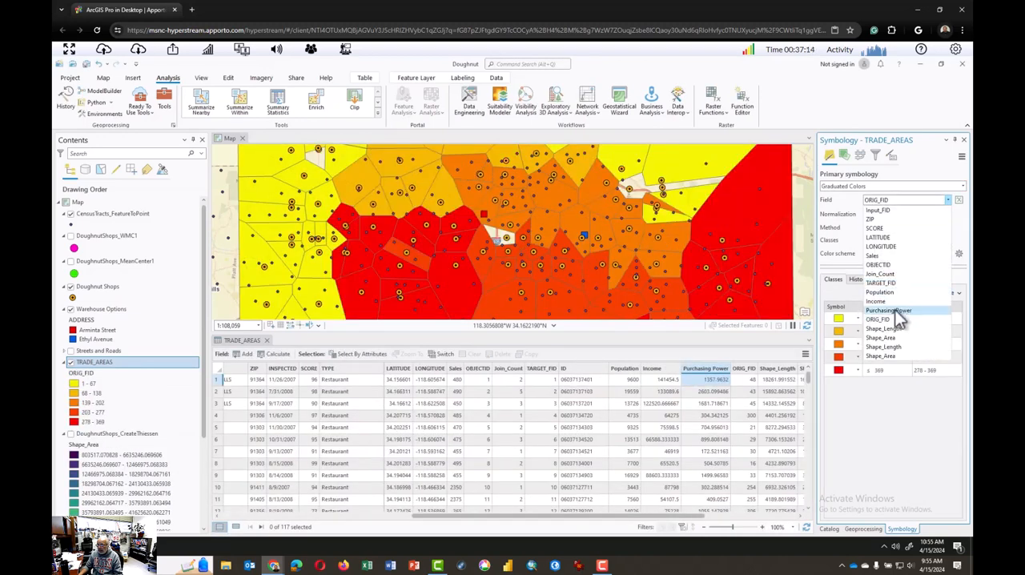
Hide the CensusTracts_FeatureToPoint layer on the map
{"action": "scroll", "coordinate": [579, 240], "scroll_direction": "down", "scroll_amount": 2}
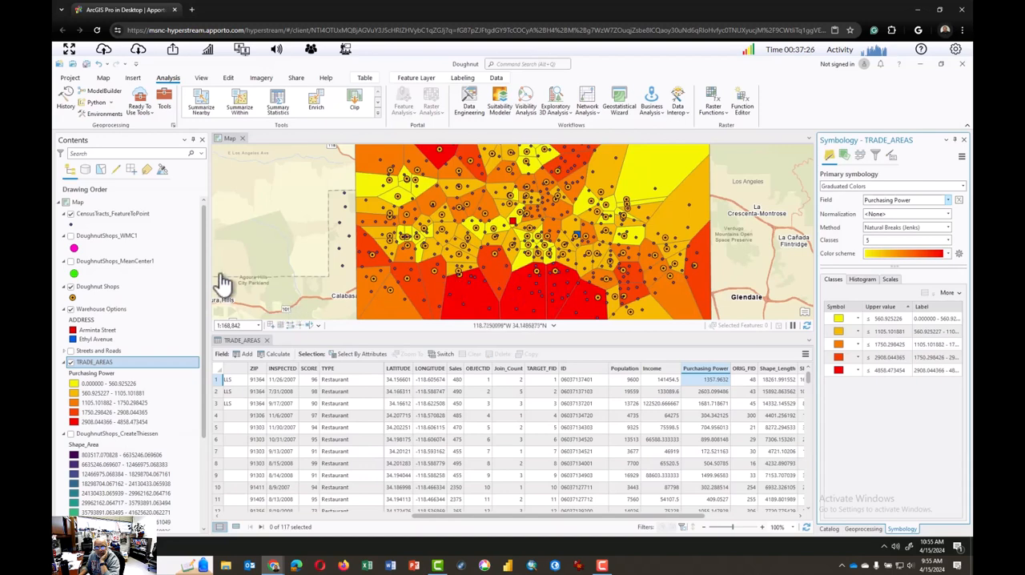
{"action": "left_click", "coordinate": [70, 214]}
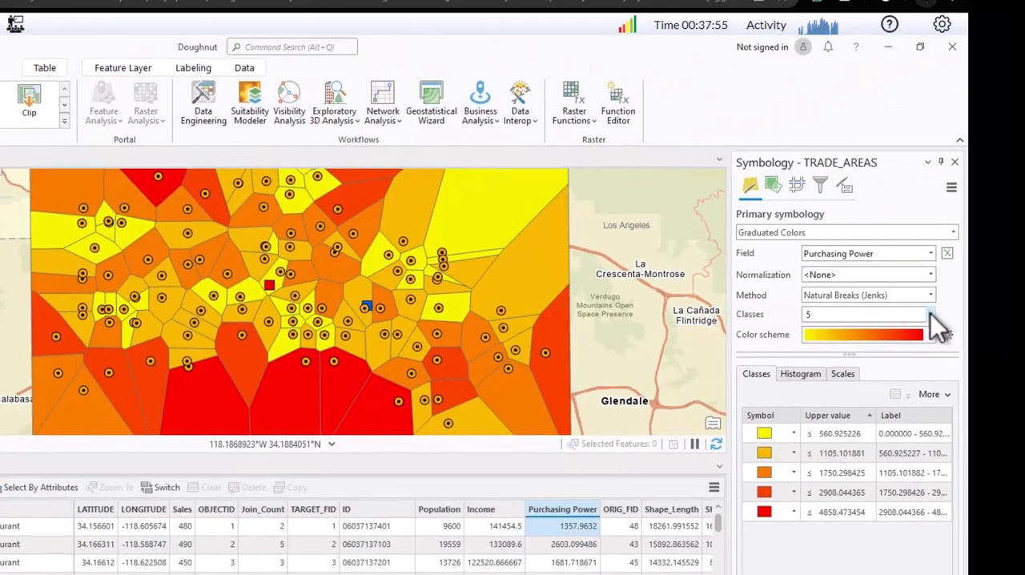
Classify the TRADE_AREAS purchasing power into 10 classes using the Equal Interval method
{"action": "left_click", "coordinate": [932, 313]}
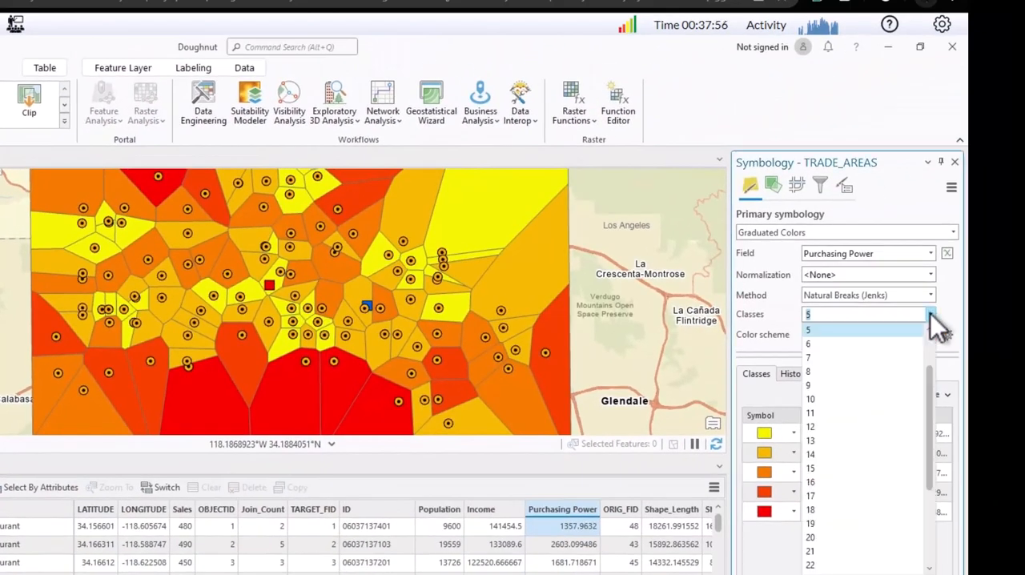
{"action": "left_click", "coordinate": [861, 401]}
{"action": "left_click", "coordinate": [933, 298]}
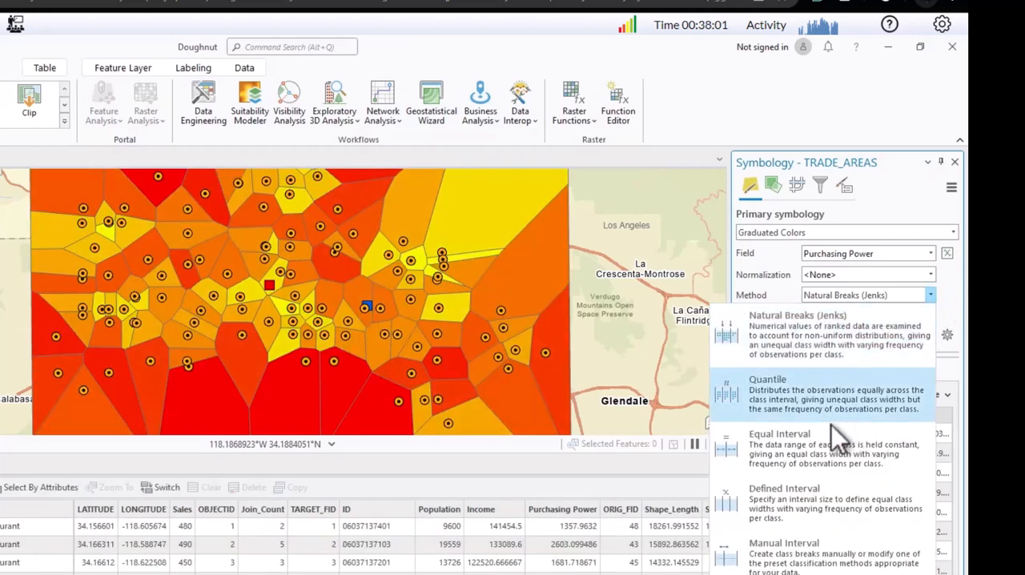
{"action": "left_click", "coordinate": [815, 444]}
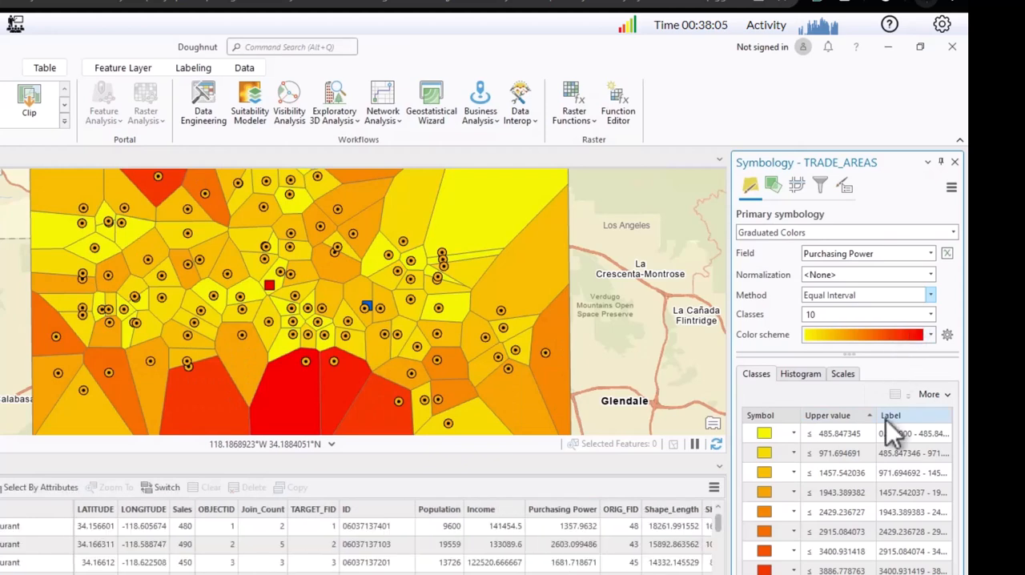
Apply the black-purple-orange-yellow color scheme to the TRADE_AREAS graduated colors
{"action": "left_click", "coordinate": [930, 337]}
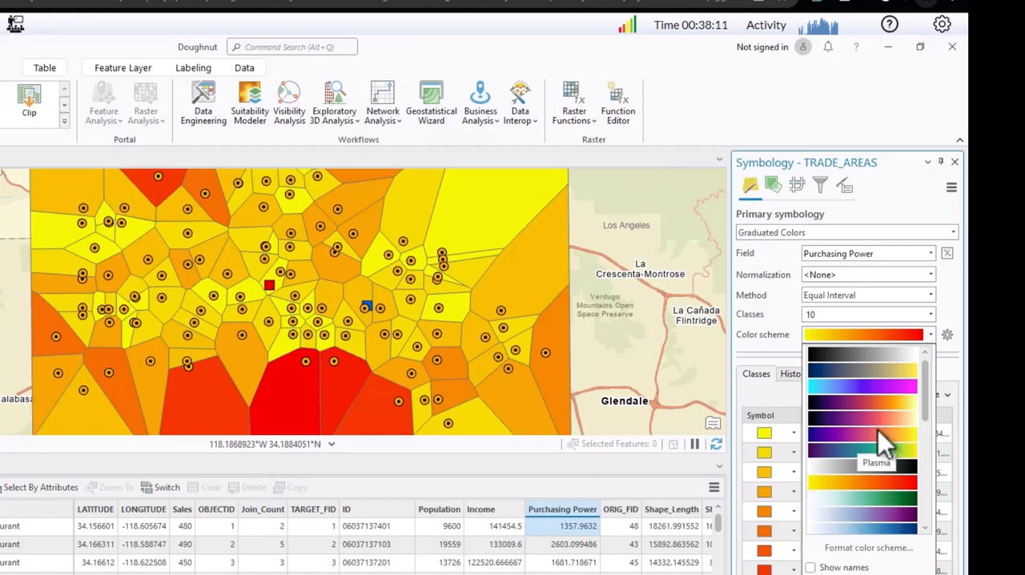
{"action": "left_click", "coordinate": [877, 401]}
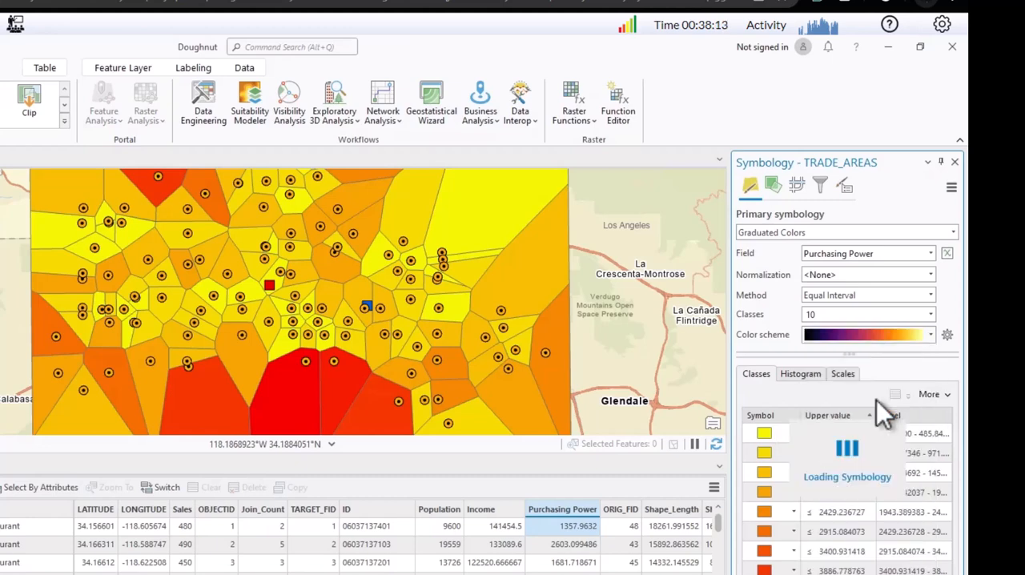